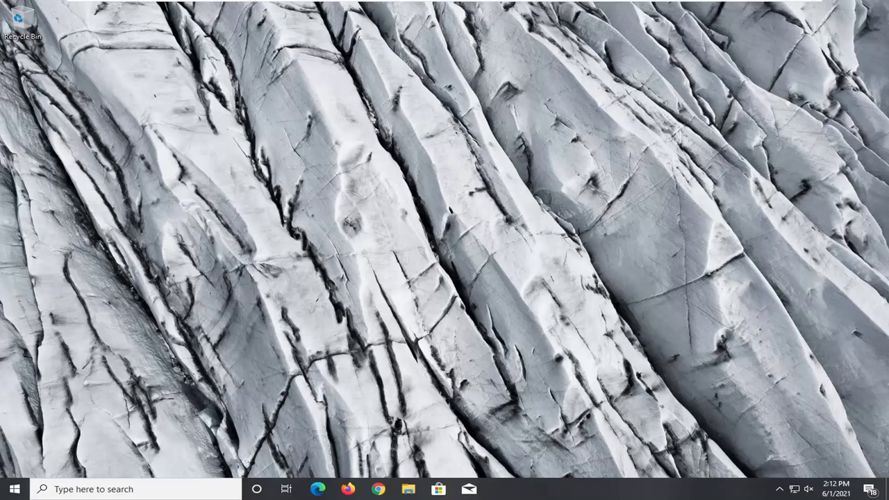
- Download the Restore Windows Photo Viewer installer from its CNET page in Chrome and open it
{"action": "left_click", "coordinate": [381, 488]}
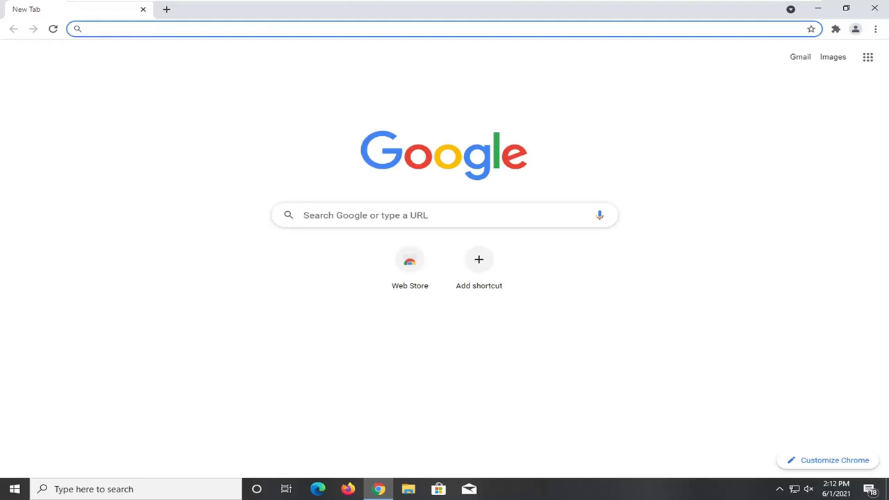
{"action": "right_click", "coordinate": [127, 29]}
{"action": "left_click", "coordinate": [154, 106]}
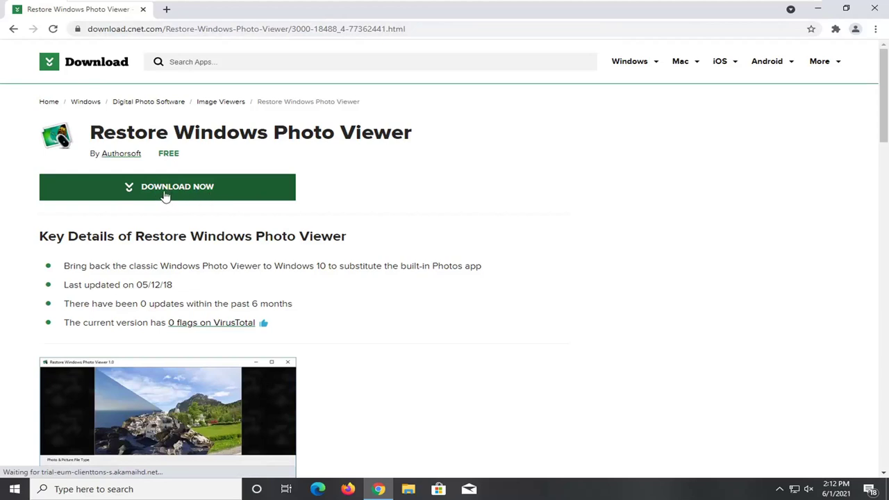
{"action": "left_click", "coordinate": [165, 197]}
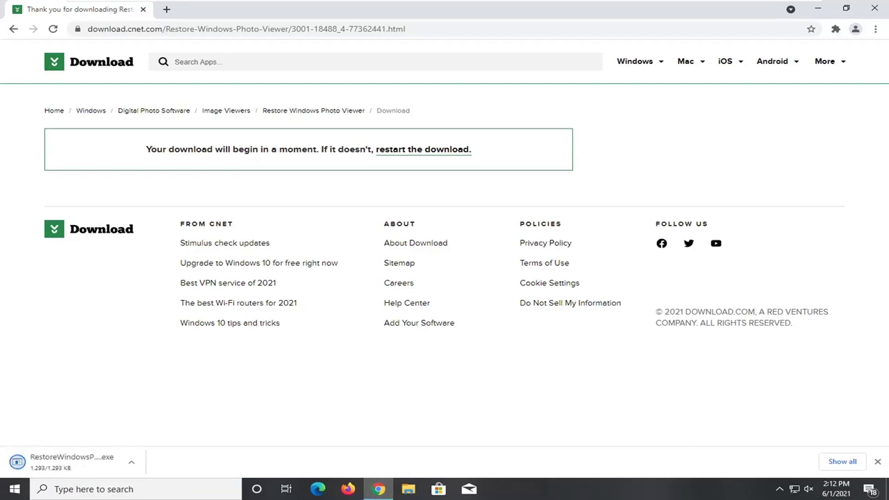
{"action": "left_click", "coordinate": [80, 471]}
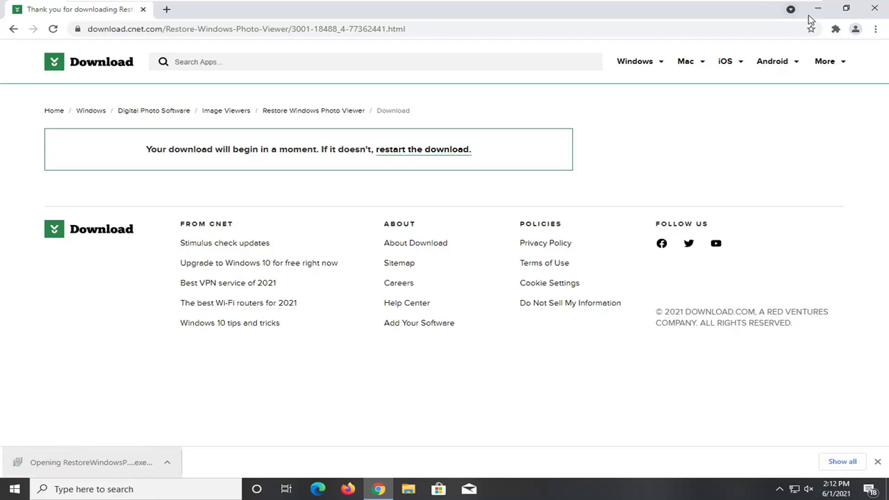
- Close Chrome and approve the installer in User Account Control
{"action": "left_click", "coordinate": [874, 9]}
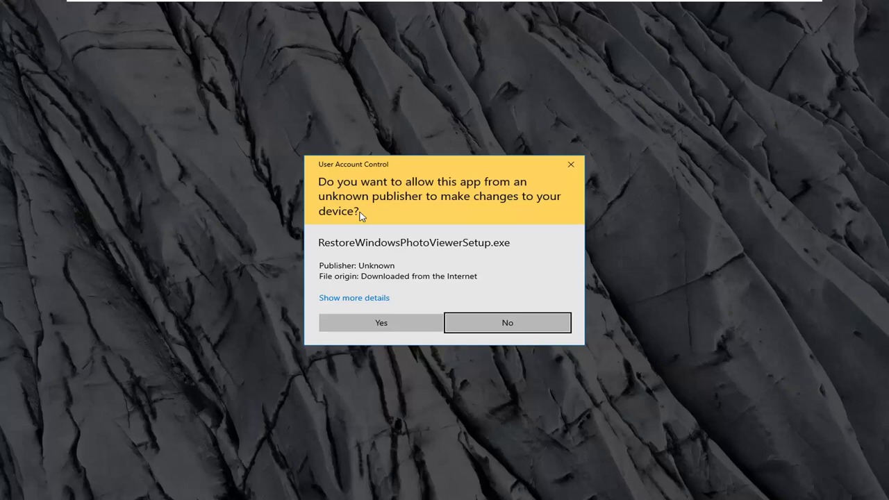
{"action": "left_click", "coordinate": [376, 329]}
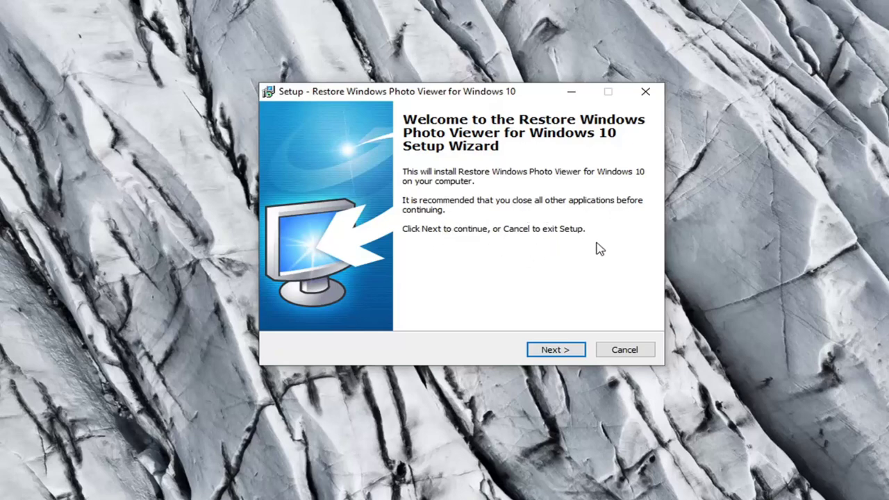
- Install into the default folders without a desktop icon, then launch Restore Windows Photo Viewer 1.22
{"action": "left_click", "coordinate": [566, 356]}
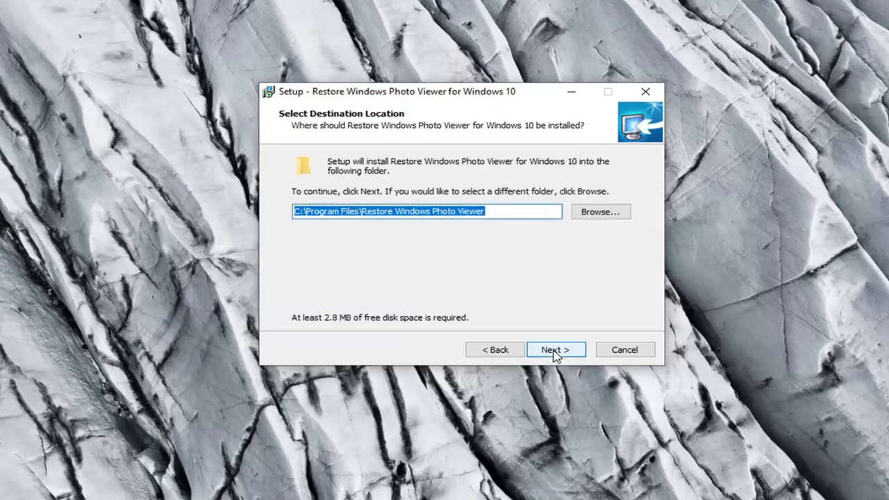
{"action": "left_click", "coordinate": [576, 355]}
{"action": "left_click", "coordinate": [565, 356]}
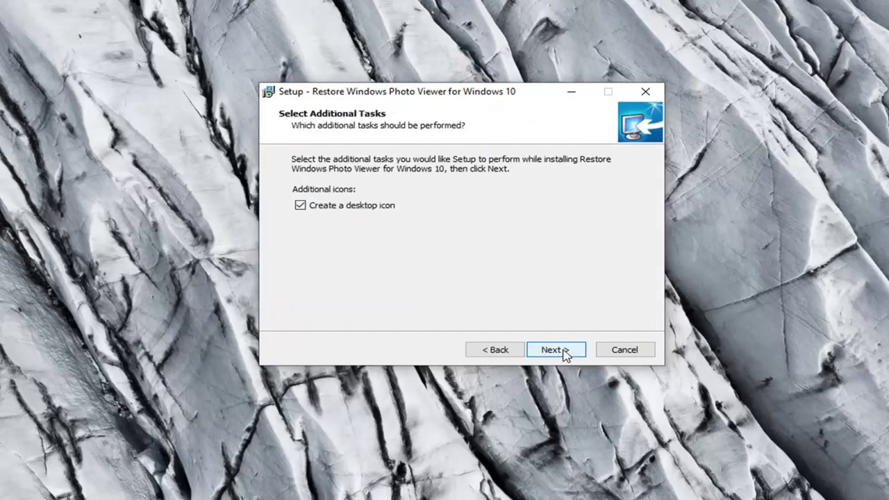
{"action": "left_click", "coordinate": [312, 206]}
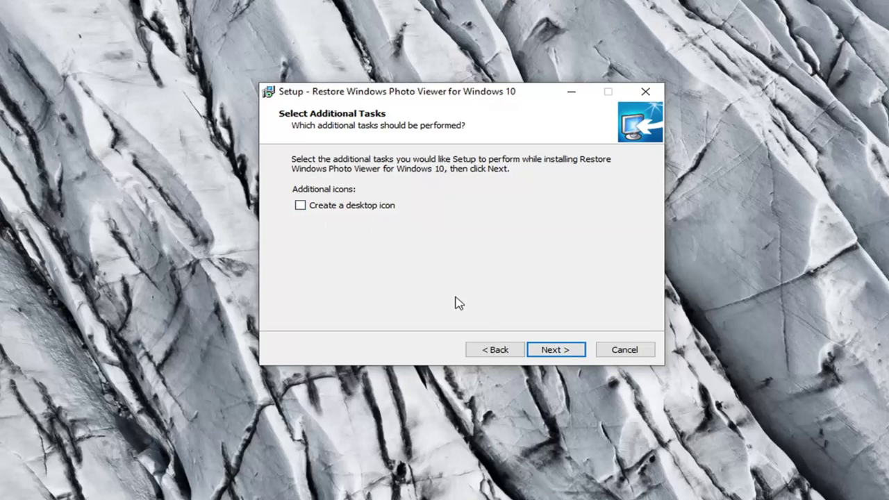
{"action": "left_click", "coordinate": [560, 353]}
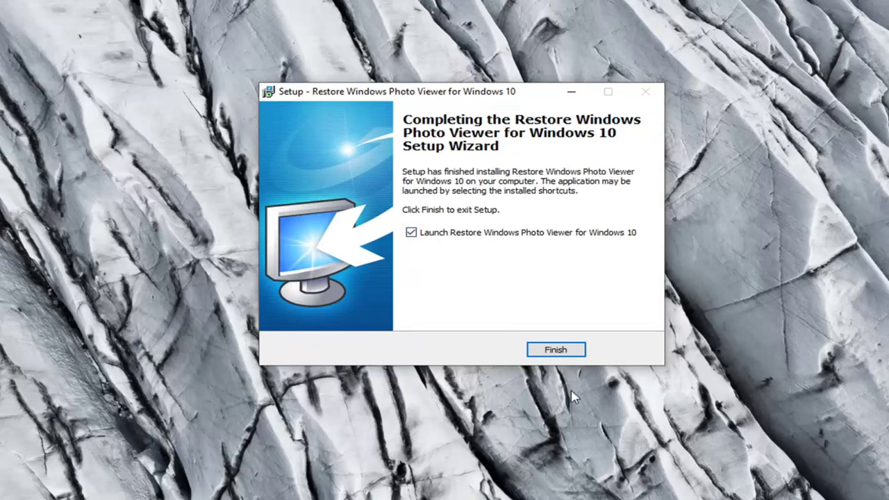
{"action": "left_click", "coordinate": [562, 352]}
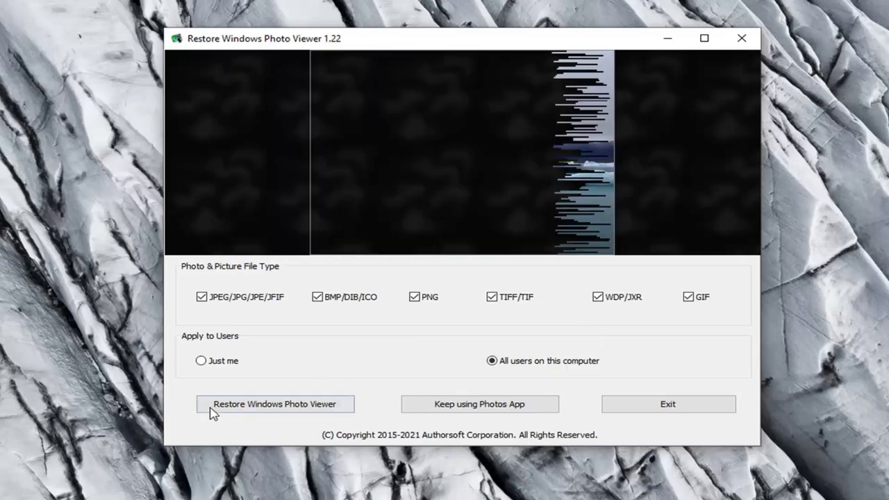
- Restore the classic viewer for all checked file types and all users, and acknowledge the success message
{"action": "left_click", "coordinate": [280, 405]}
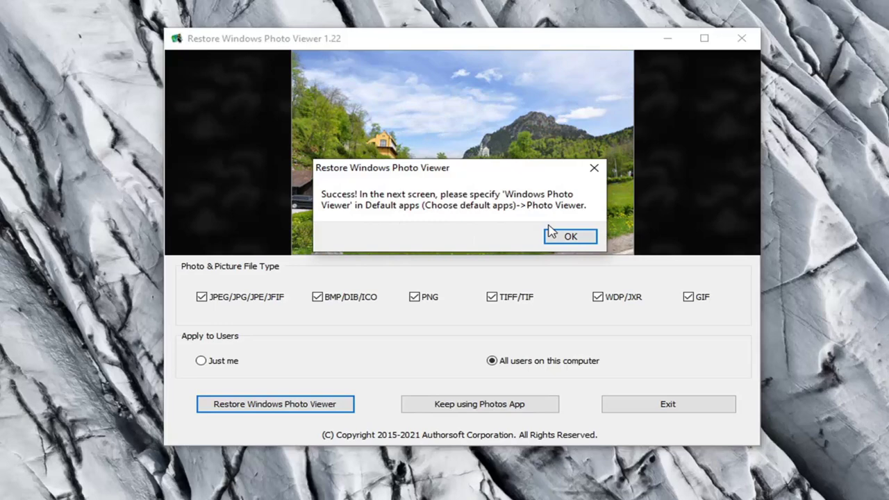
{"action": "left_click", "coordinate": [570, 238]}
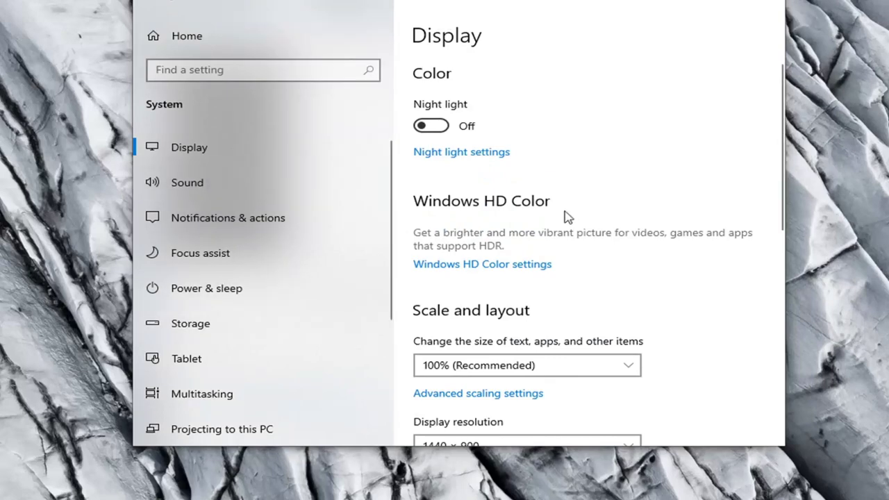
- Scroll through the Display settings page and close the Settings window
{"action": "scroll", "coordinate": [563, 215], "scroll_direction": "down", "scroll_amount": 5}
{"action": "scroll", "coordinate": [561, 217], "scroll_direction": "down", "scroll_amount": 2}
{"action": "scroll", "coordinate": [561, 218], "scroll_direction": "down", "scroll_amount": 1}
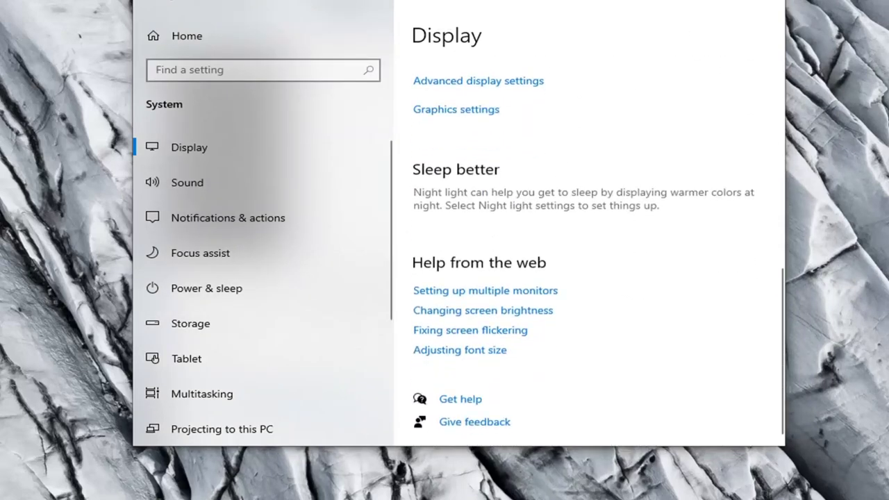
{"action": "left_click", "coordinate": [771, 3]}
{"action": "left_click", "coordinate": [741, 38]}
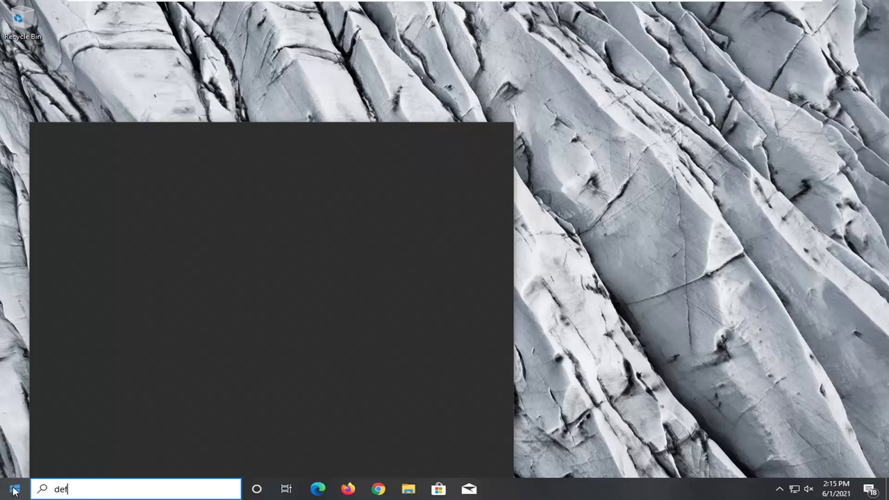
- Search 'default apps' and open the Default apps settings page
{"action": "type", "text": "ault apps"}
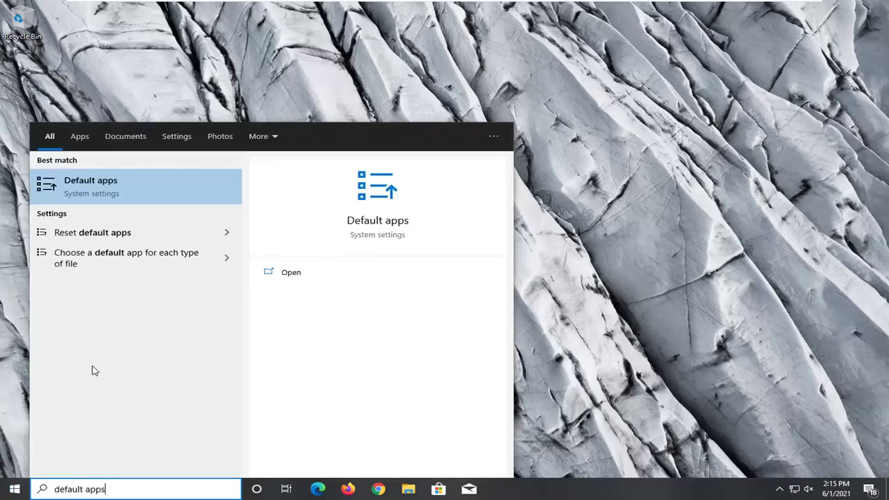
{"action": "left_click", "coordinate": [119, 193]}
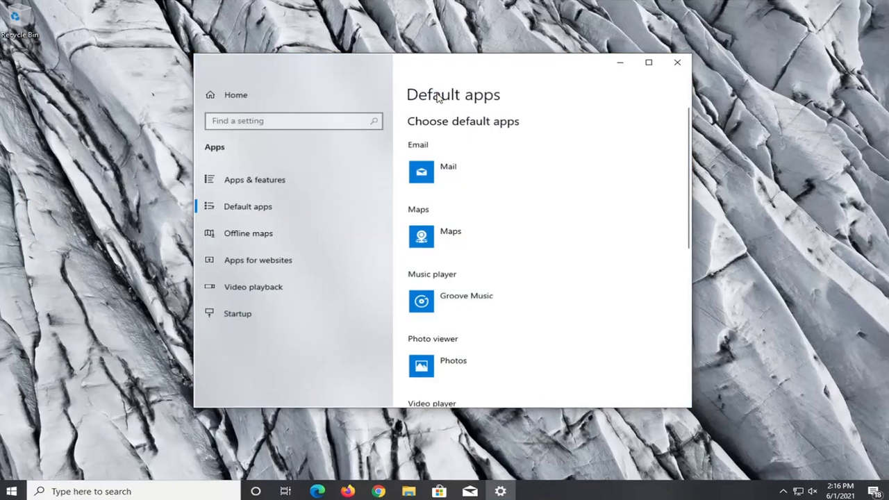
- Change the Photo viewer default app from Photos to Windows Photo Viewer
{"action": "scroll", "coordinate": [576, 243], "scroll_direction": "down", "scroll_amount": 1}
{"action": "scroll", "coordinate": [583, 243], "scroll_direction": "down", "scroll_amount": 2}
{"action": "scroll", "coordinate": [584, 243], "scroll_direction": "down", "scroll_amount": 1}
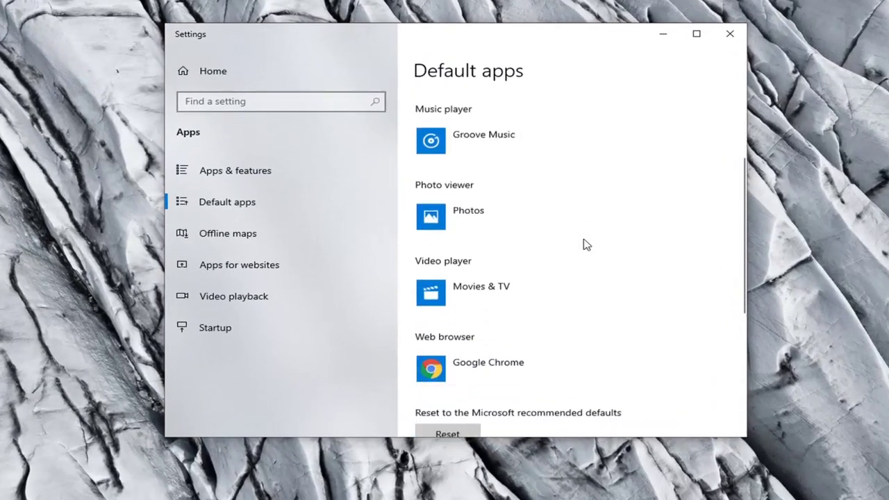
{"action": "scroll", "coordinate": [583, 243], "scroll_direction": "down", "scroll_amount": 1}
{"action": "scroll", "coordinate": [583, 244], "scroll_direction": "down", "scroll_amount": 1}
{"action": "scroll", "coordinate": [584, 243], "scroll_direction": "up", "scroll_amount": 3}
{"action": "left_click", "coordinate": [432, 260]}
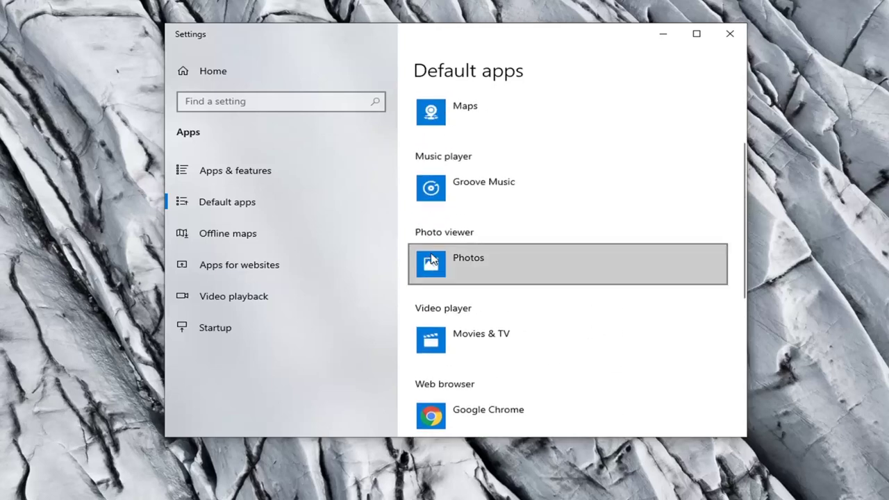
{"action": "left_click", "coordinate": [425, 277]}
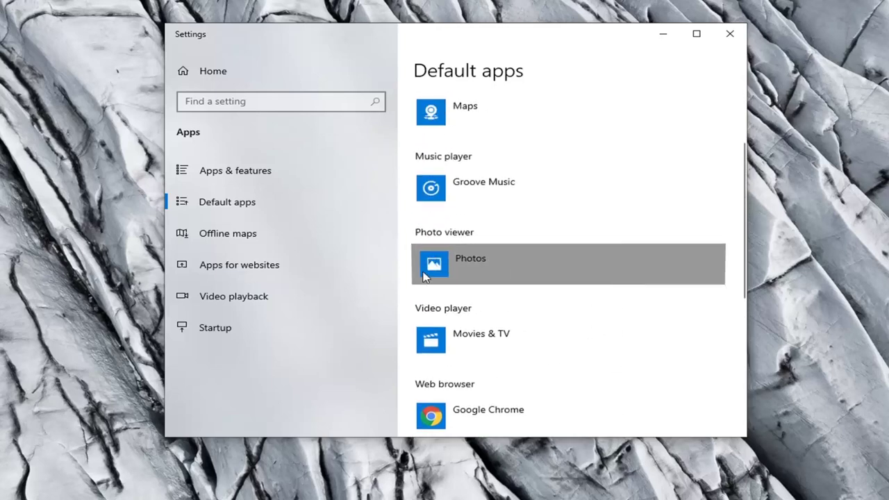
{"action": "left_click", "coordinate": [459, 261]}
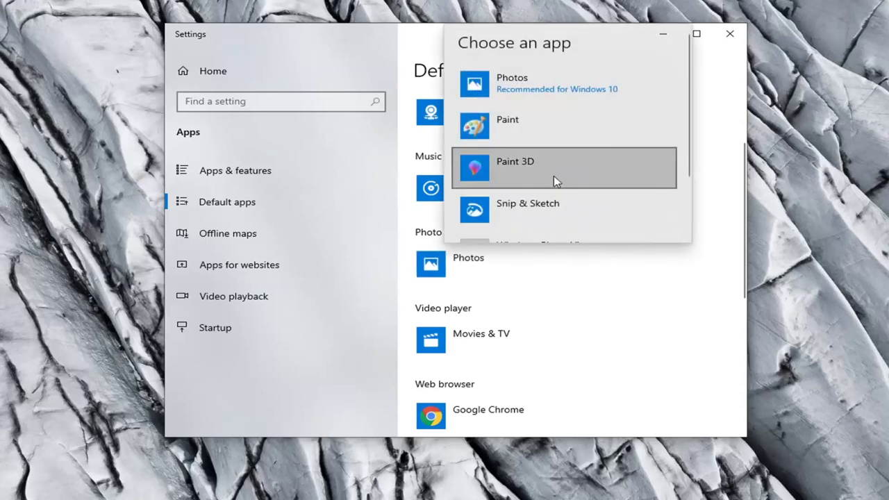
{"action": "scroll", "coordinate": [555, 167], "scroll_direction": "down", "scroll_amount": 2}
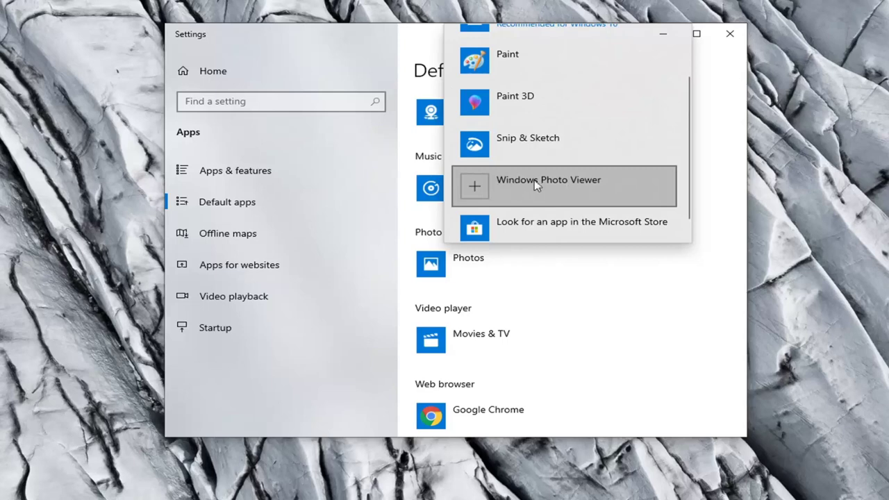
{"action": "left_click", "coordinate": [526, 184]}
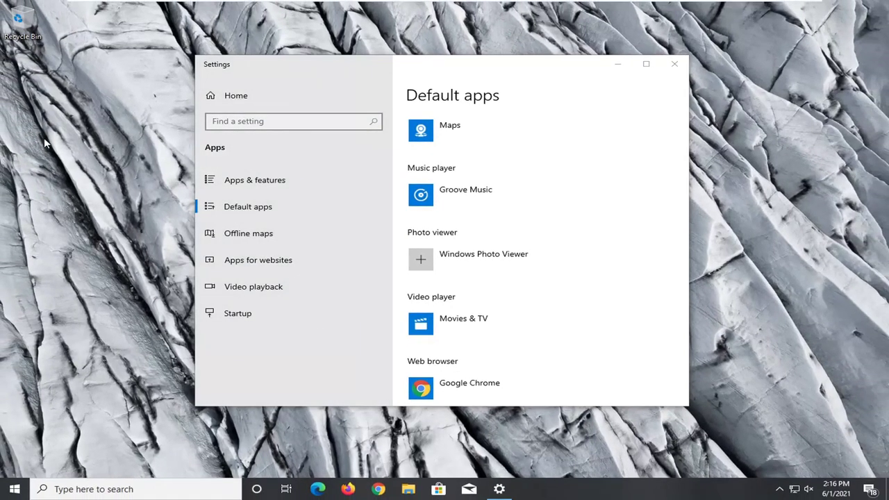
- Place image 1 on the desktop, view it in Windows Photo Viewer, then close the viewer and Settings
{"action": "right_click", "coordinate": [43, 142]}
{"action": "left_click_drag", "start_coordinate": [69, 135], "coordinate": [99, 77]}
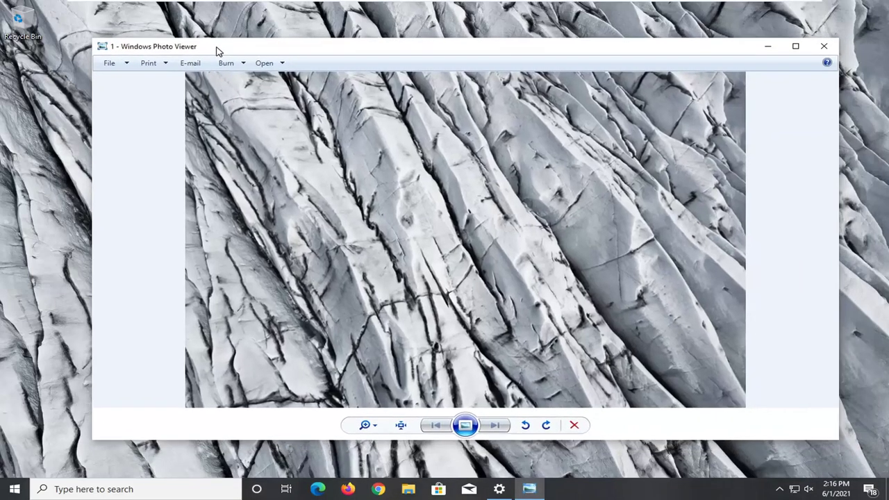
{"action": "left_click_drag", "start_coordinate": [200, 50], "coordinate": [220, 52]}
{"action": "left_click", "coordinate": [827, 64]}
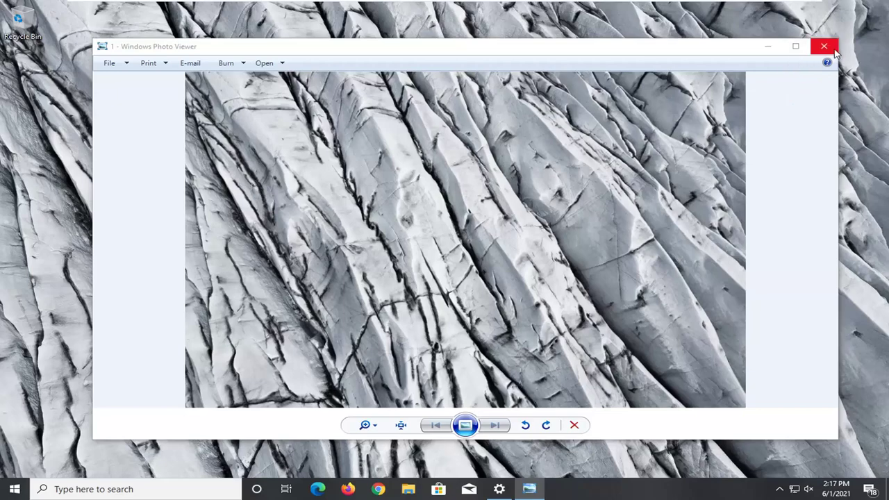
{"action": "left_click", "coordinate": [824, 46]}
{"action": "left_click", "coordinate": [675, 66]}
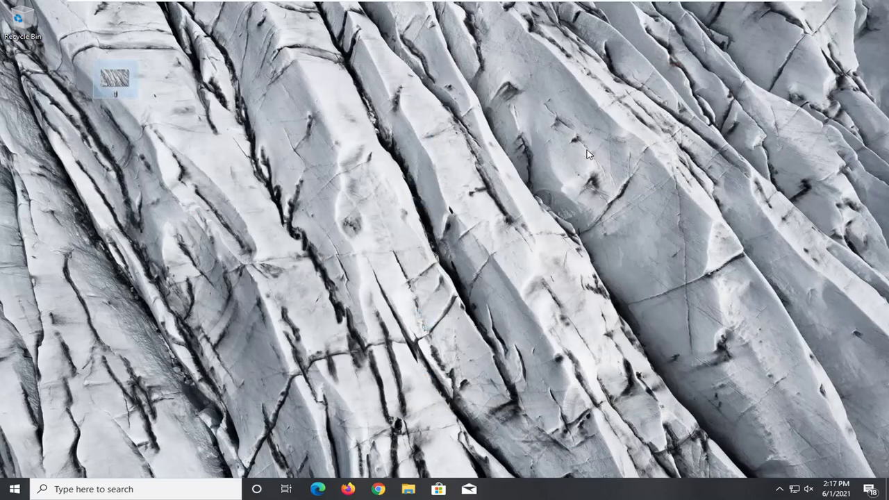